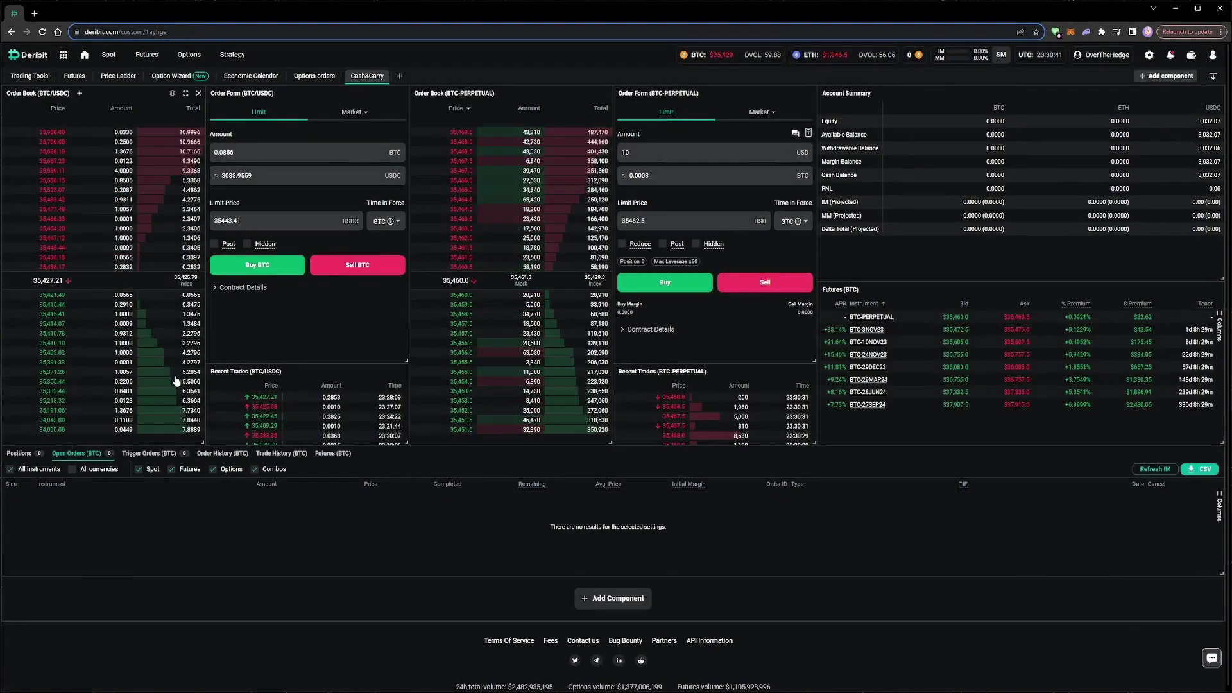
Step: Fill the BTC/USDC spot buy form with limit price 35430 and amount 0.0855 BTC (about 3029 USDC)
double_click(239, 222)
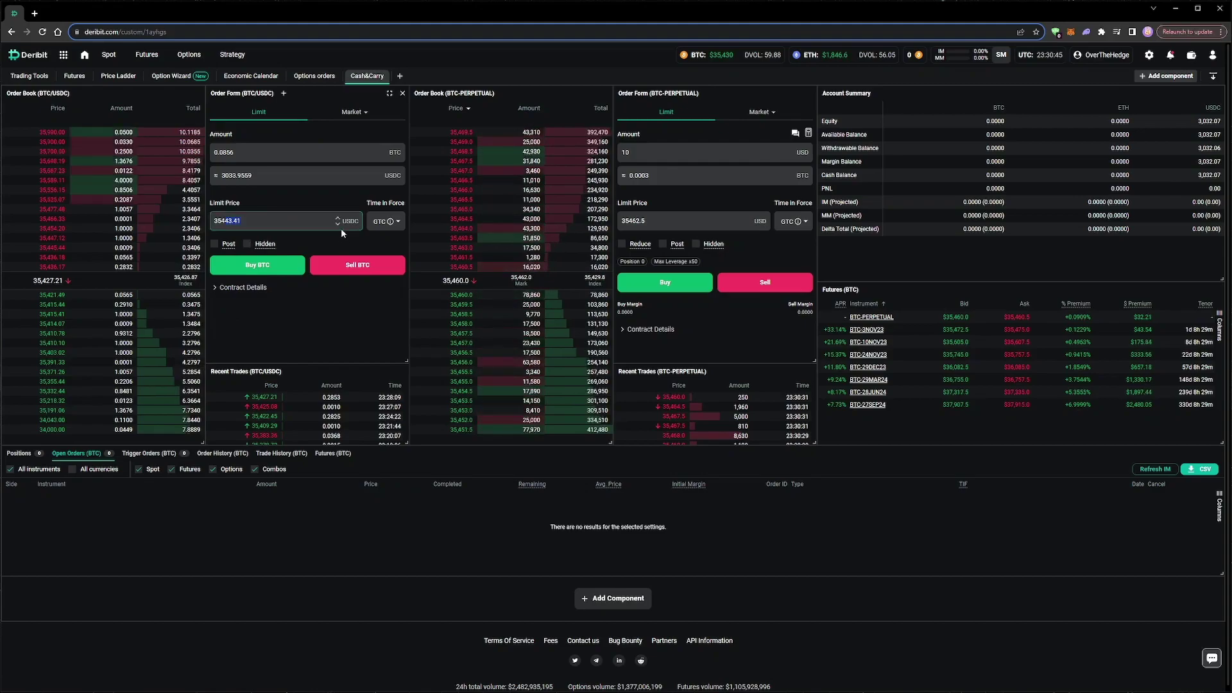
type("430")
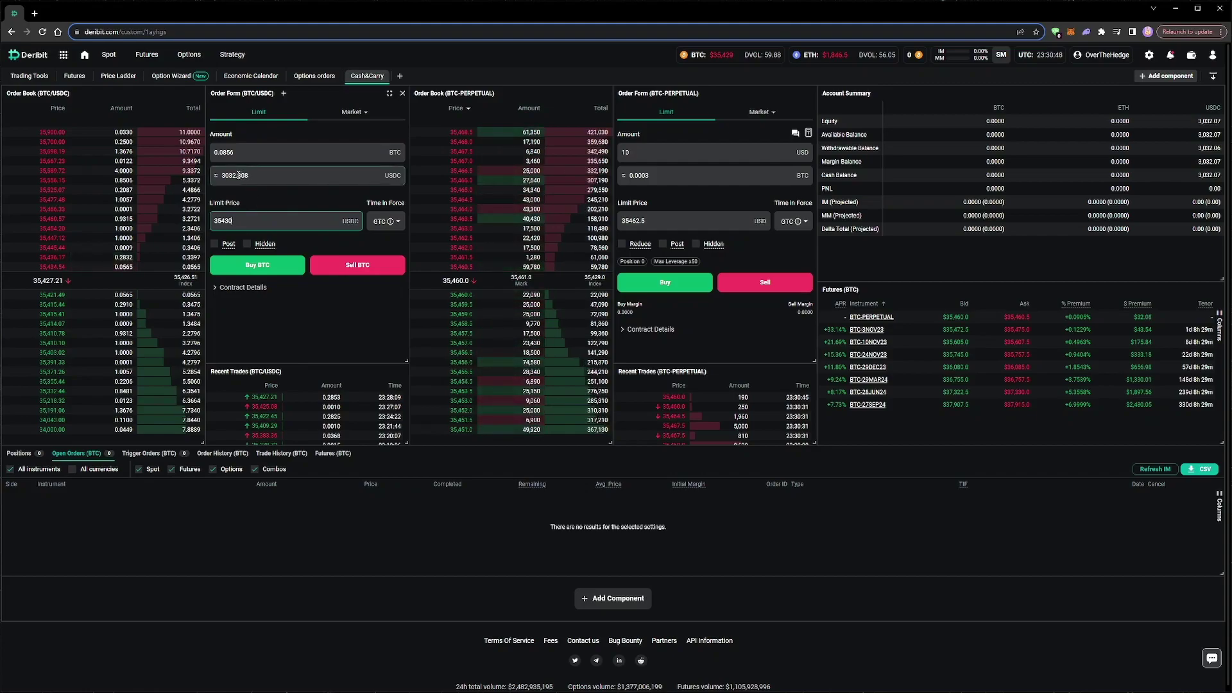
left_click(300, 177)
key("BackSpace")
key("BackSpace")
key("BackSpace")
key("BackSpace")
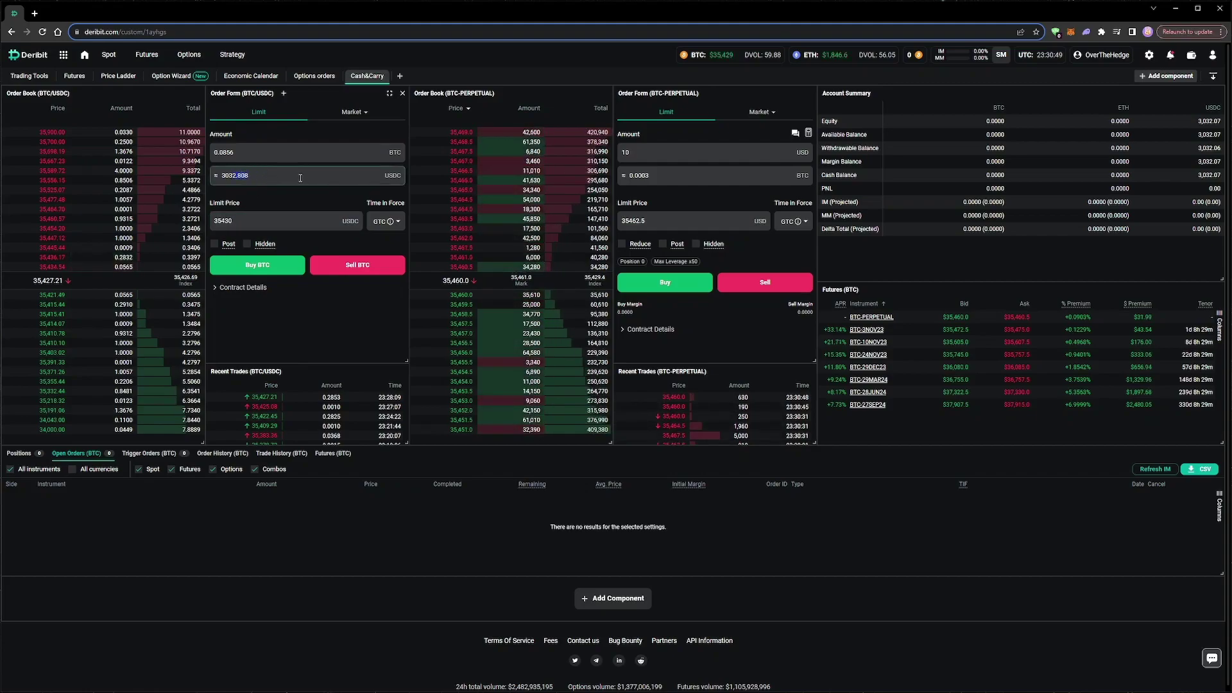
left_click(288, 192)
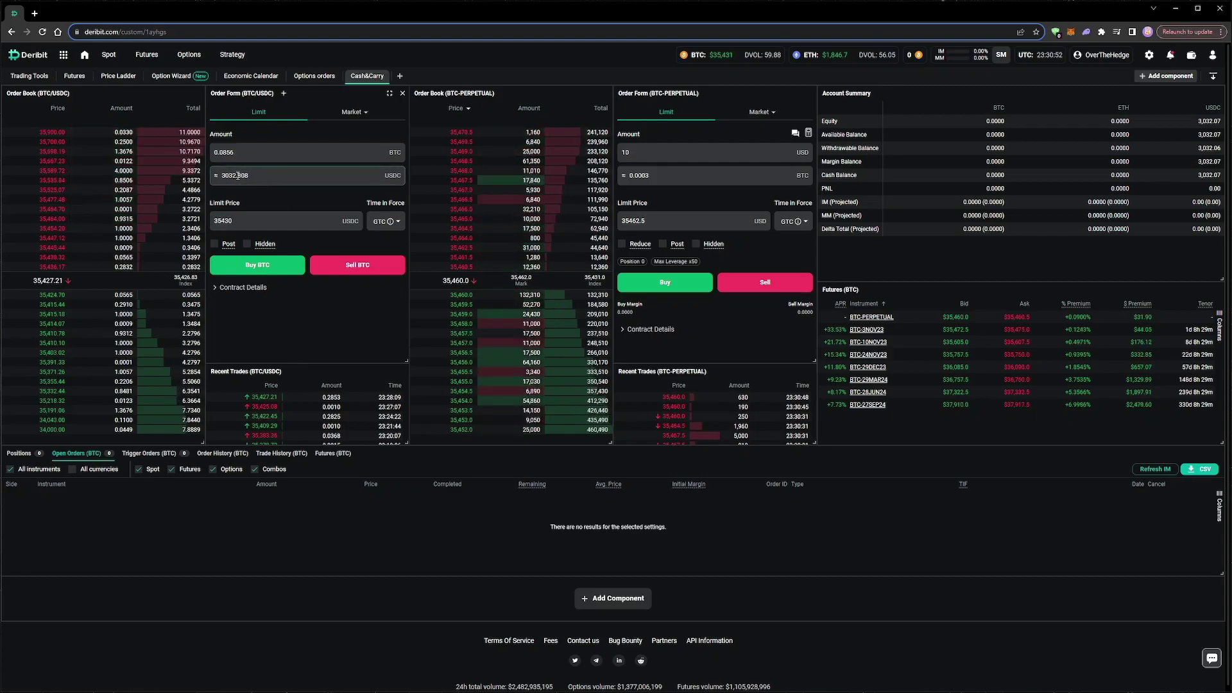
left_click(235, 153)
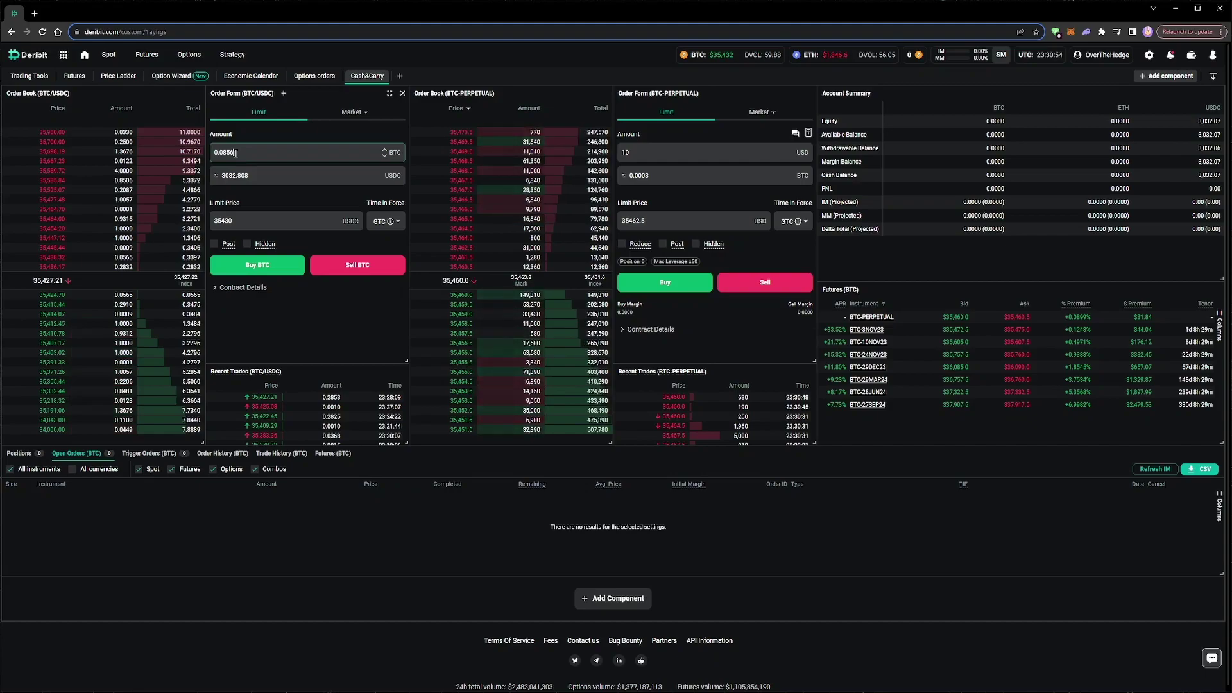
key("BackSpace")
type("5")
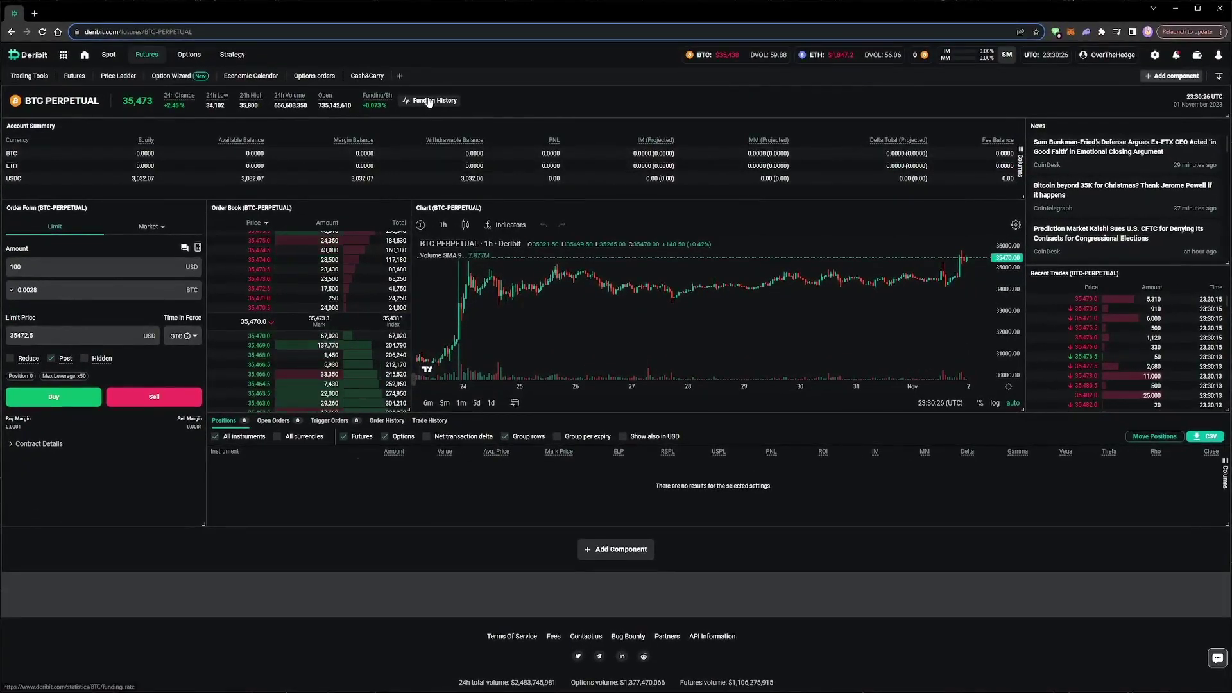
Step: Show one month of BTC-PERPETUAL funding-rate history in the Funding Rate statistics
left_click(427, 100)
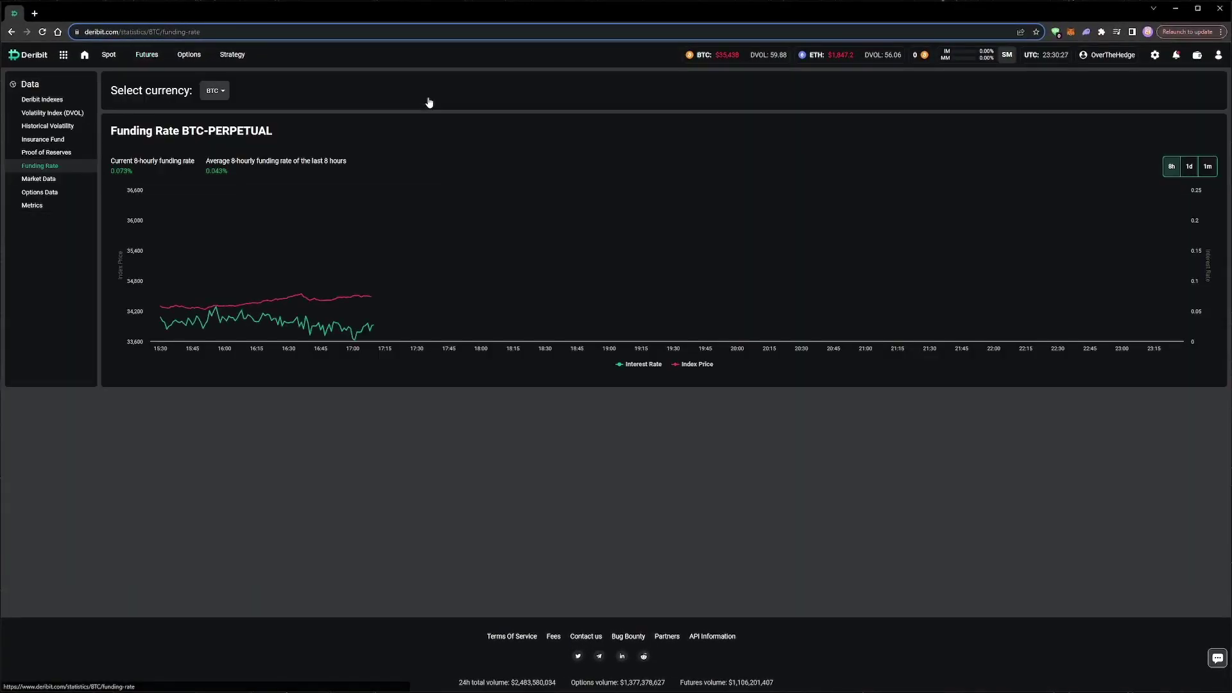
left_click(1208, 166)
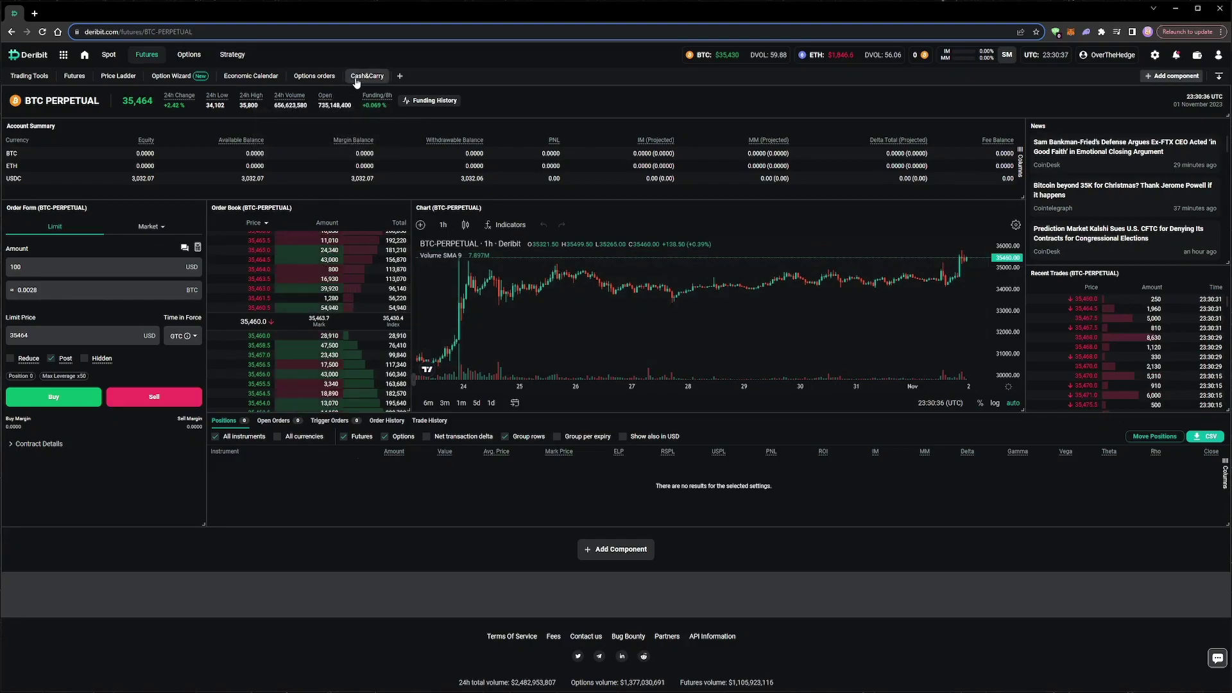
Step: On the Cash&Carry layout, change the spot limit price to 35430 USDC and select the USDC total's decimals
left_click(357, 80)
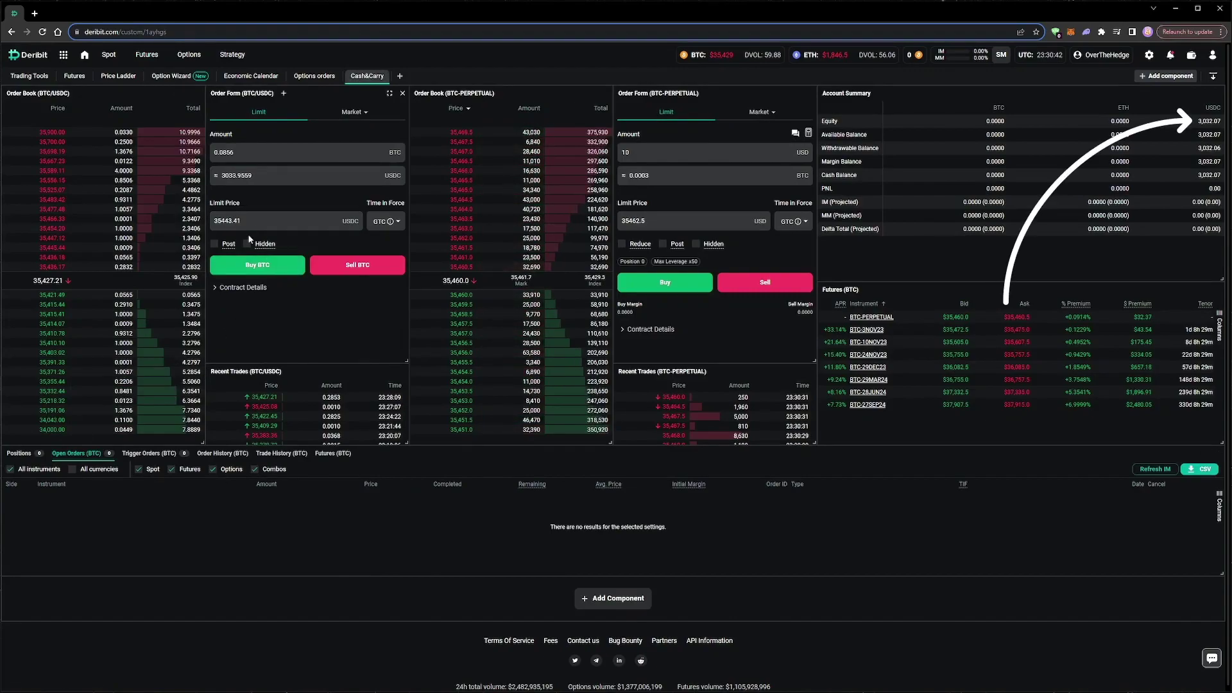
left_click_drag(226, 223, 340, 233)
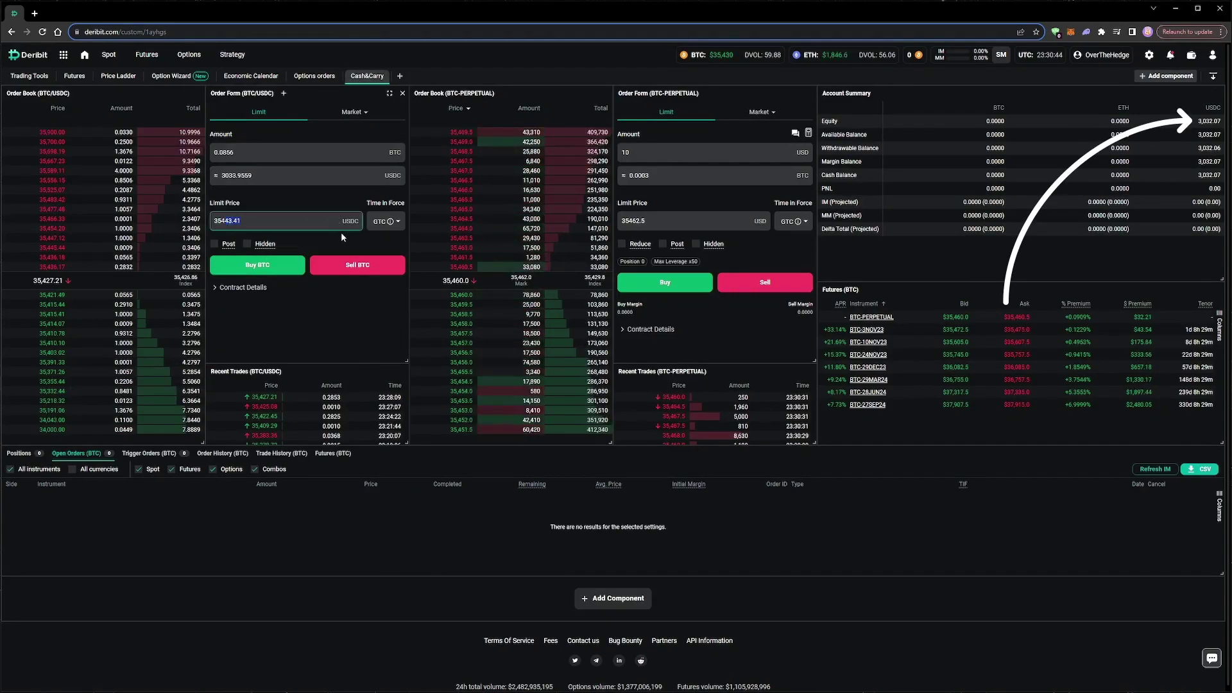
type("30")
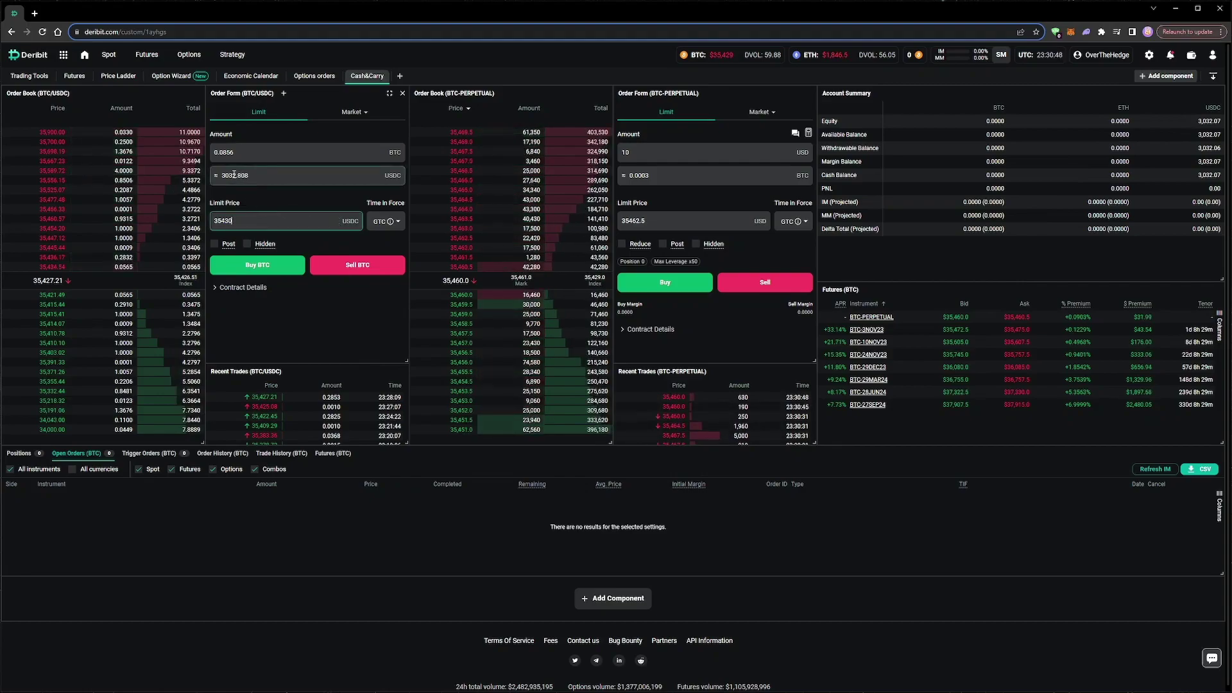
left_click_drag(233, 176, 299, 178)
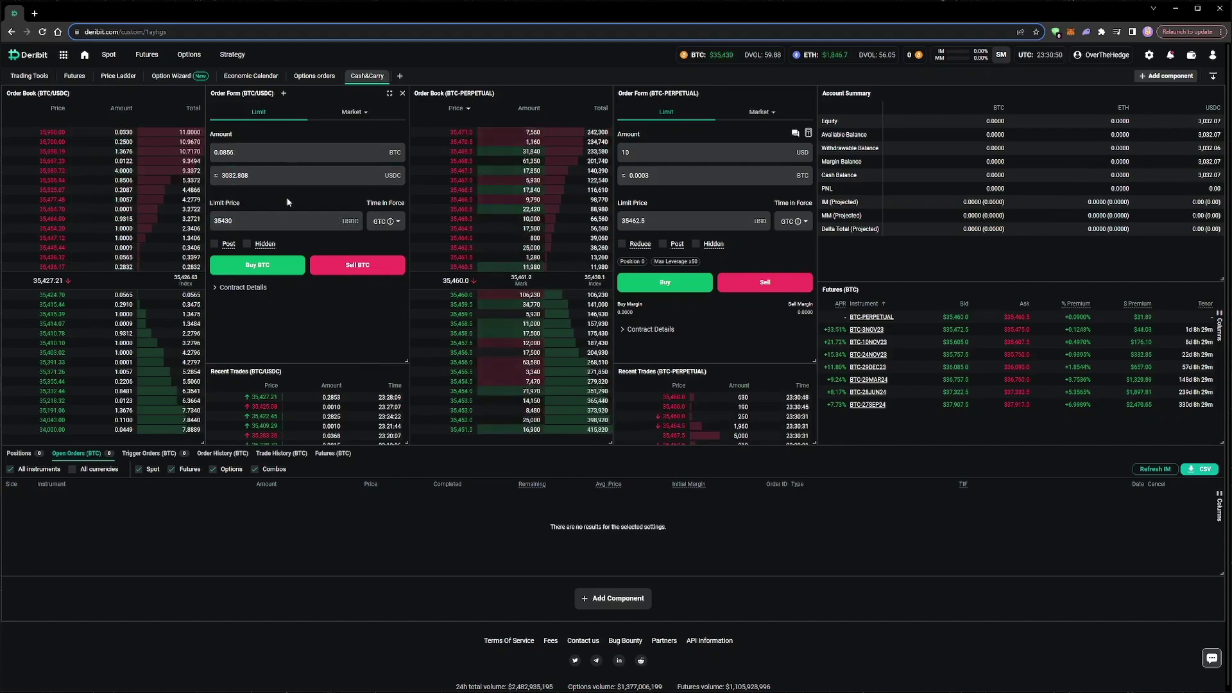
Step: Place and confirm the 0.0855 BTC spot limit buy at 35430 USDC
left_click(238, 175)
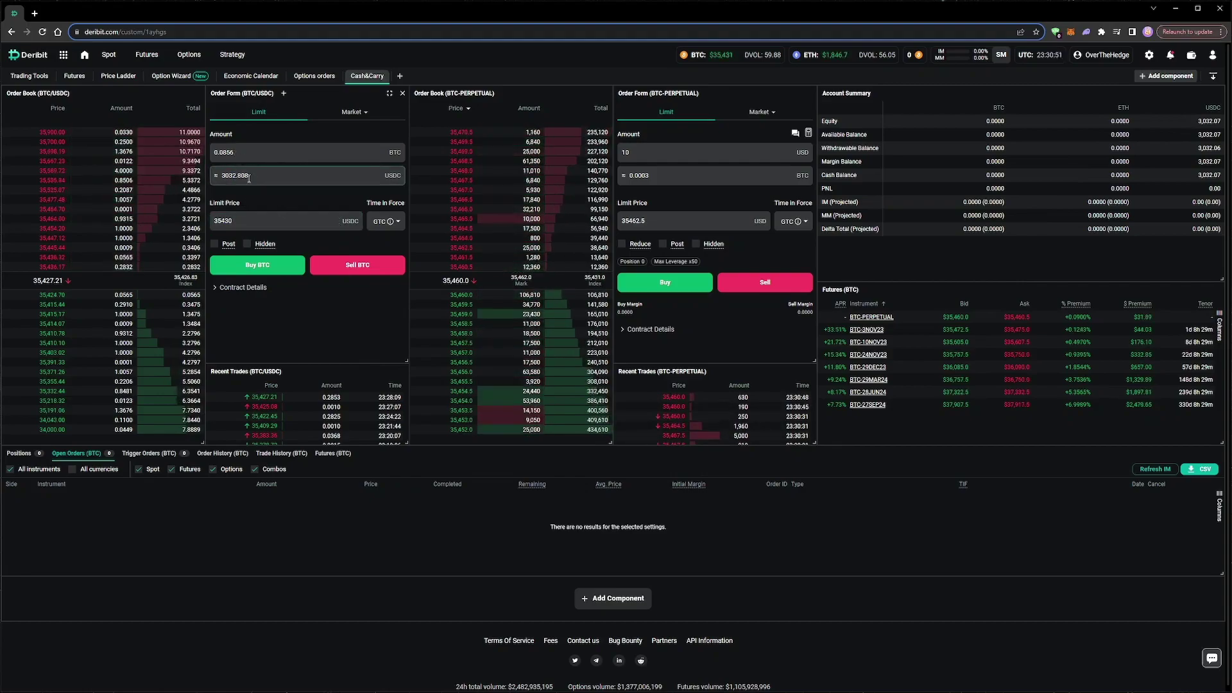
left_click(277, 270)
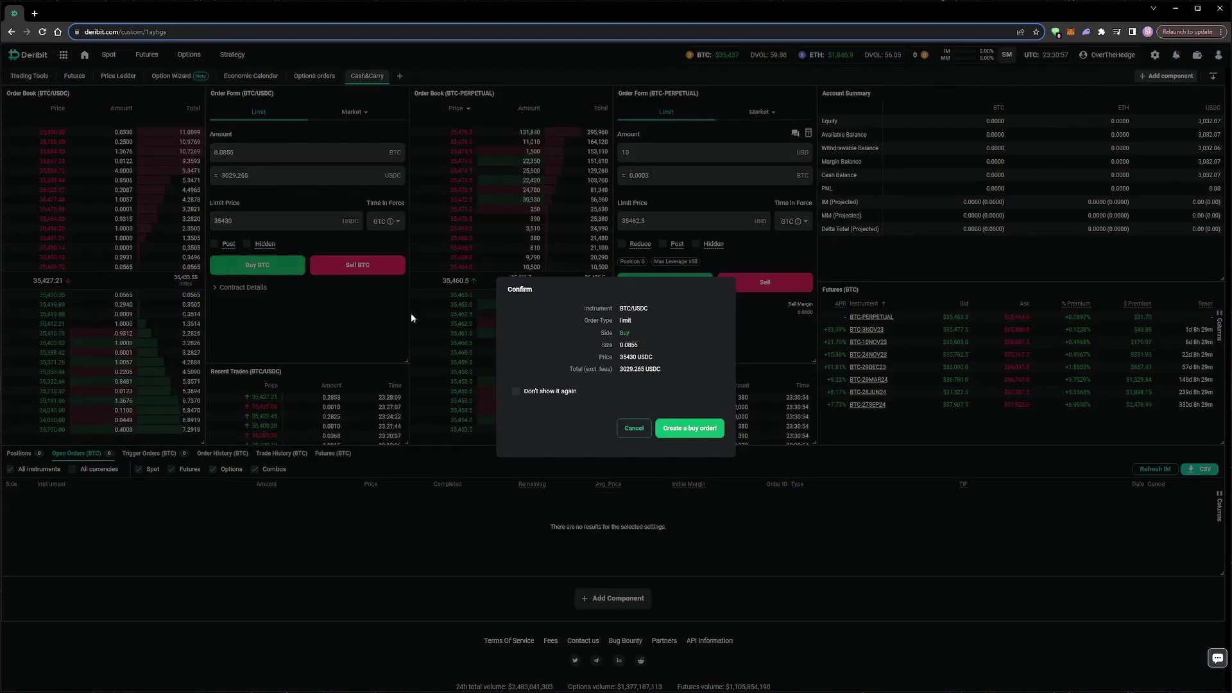
left_click(690, 428)
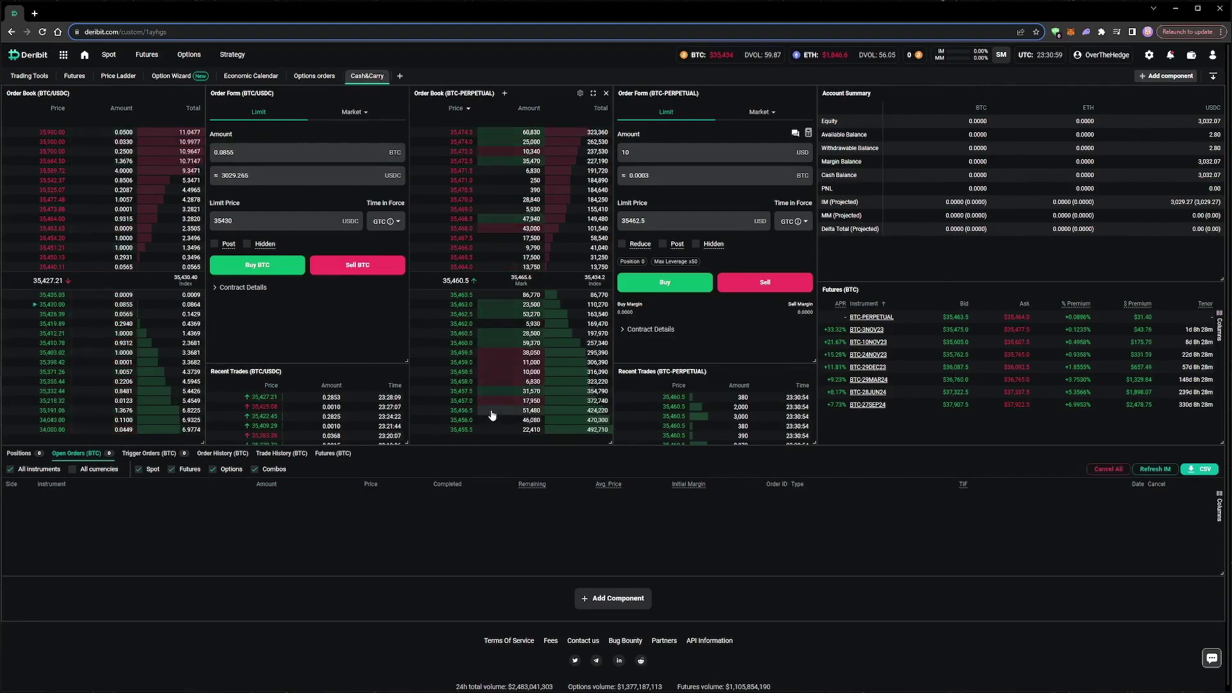
Step: Adjust the perpetual limit price and confirm a 3,030 USD BTC-PERPETUAL short sell at 35,463
left_click(651, 221)
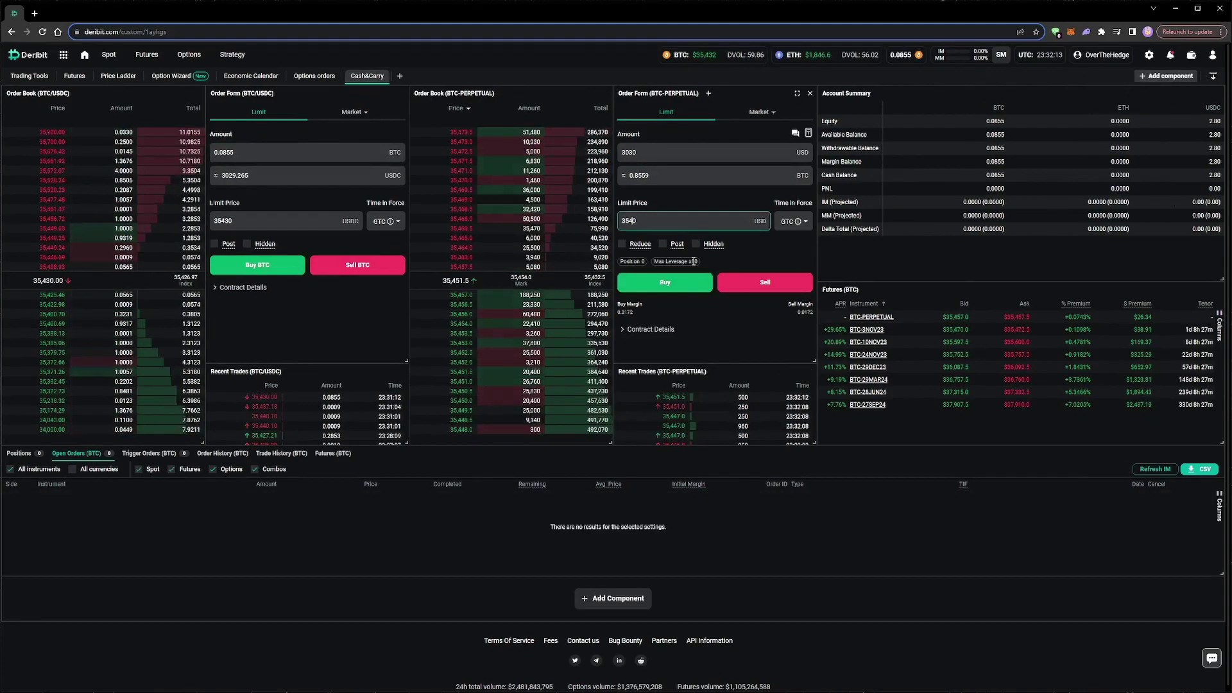
type("6")
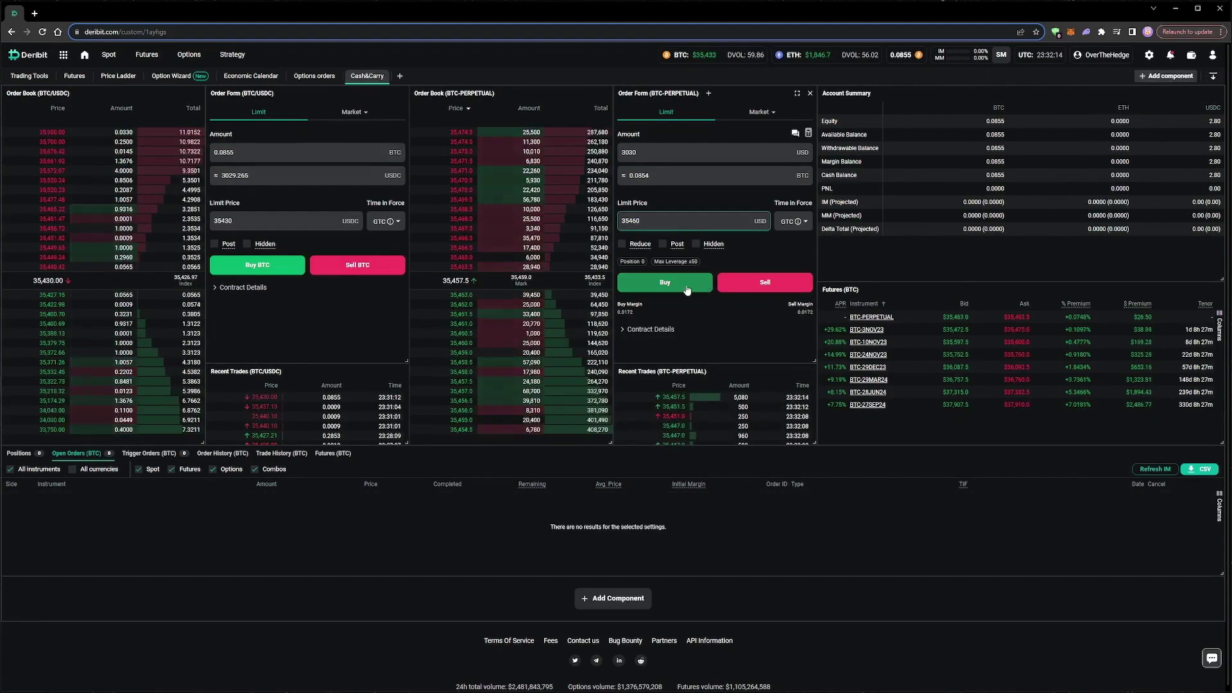
left_click(740, 290)
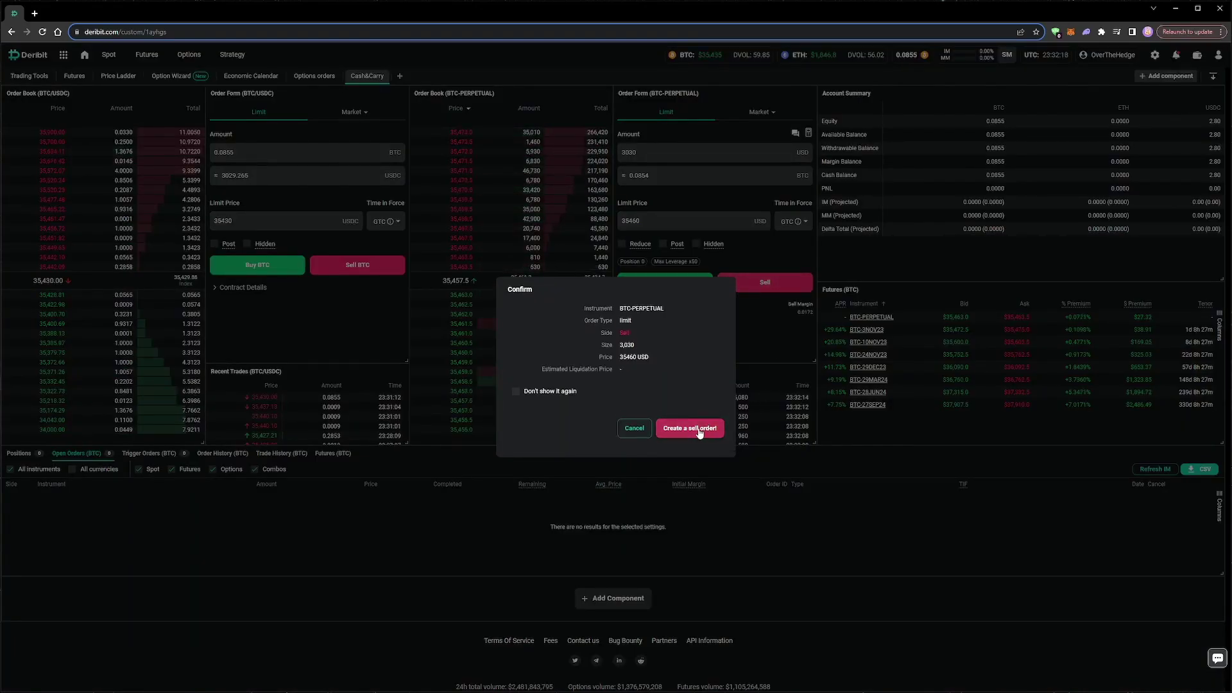
left_click(699, 430)
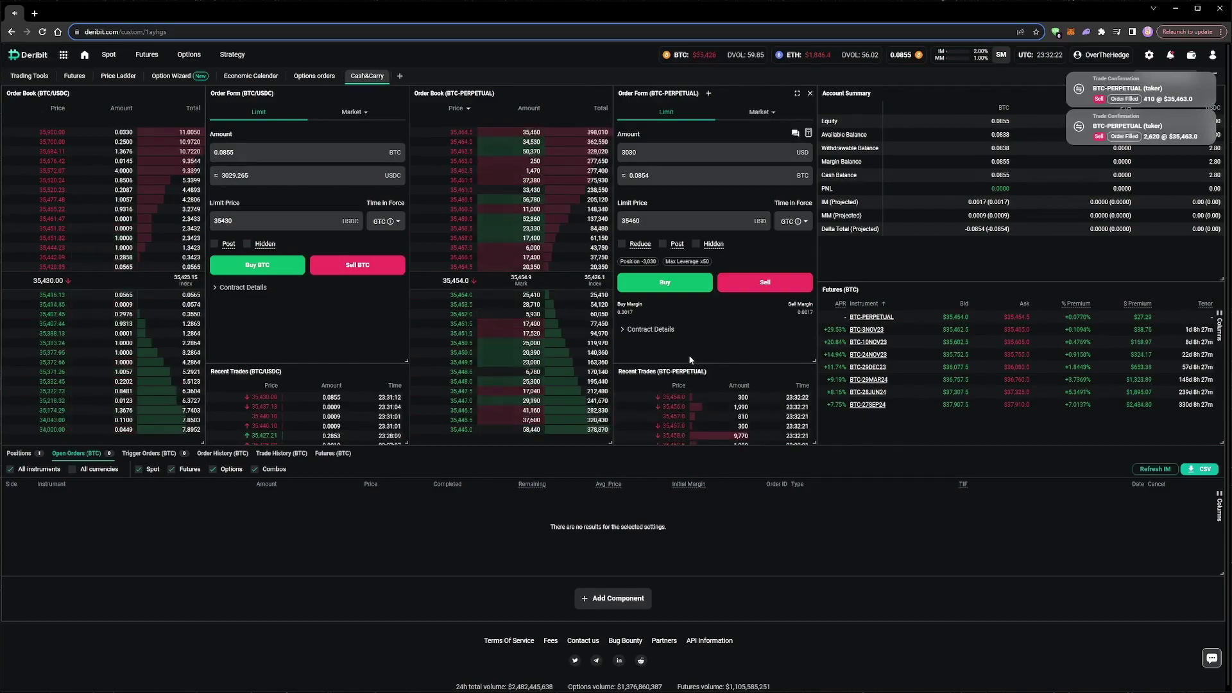
Step: Check the realized funding (RSPL) on the open BTC-PERPETUAL position, then bring up the futures list
left_click(23, 454)
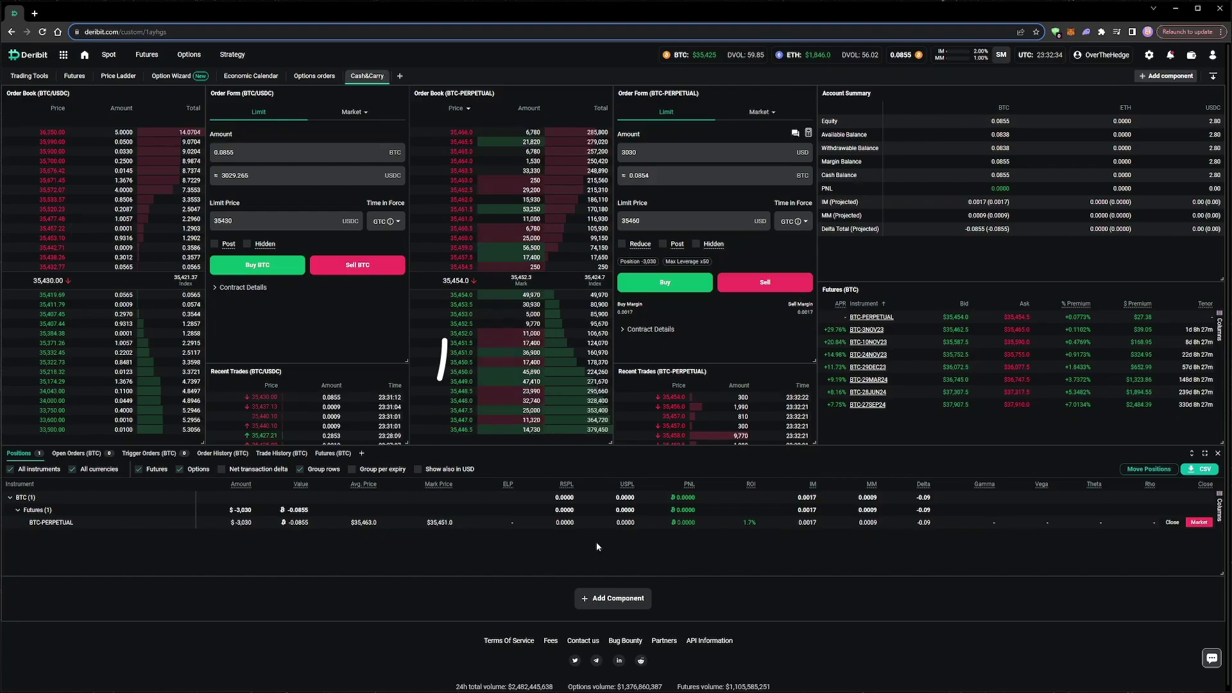
mouse_move(567, 525)
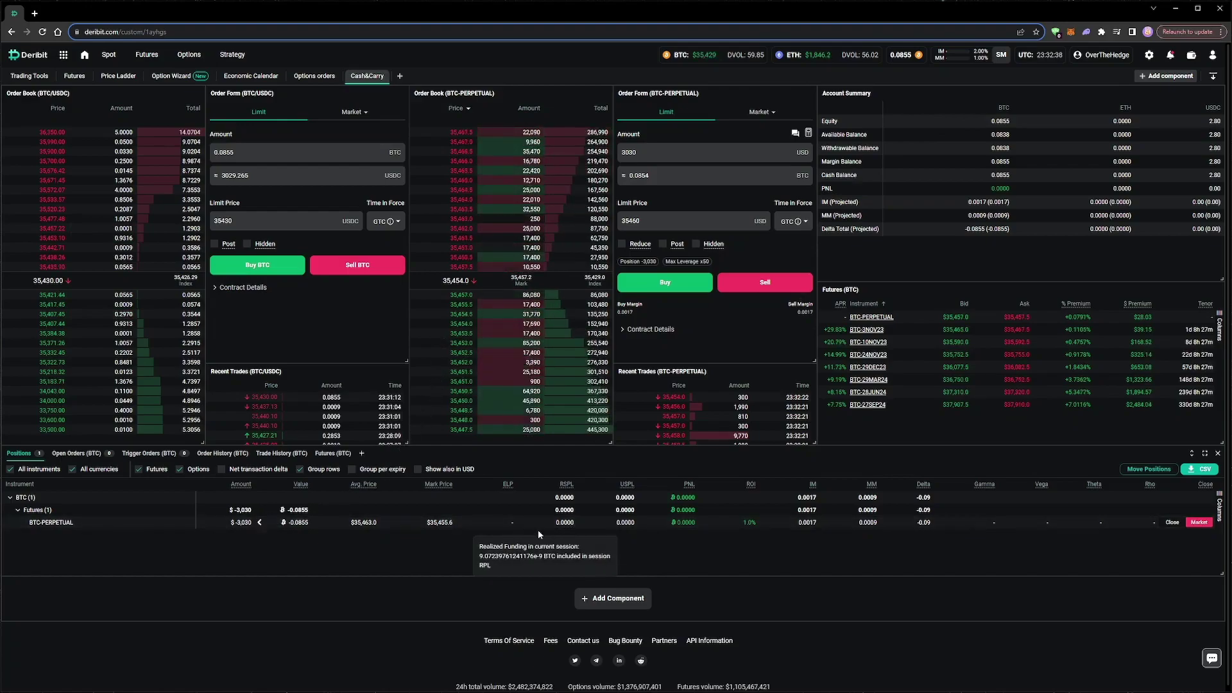
left_click(147, 55)
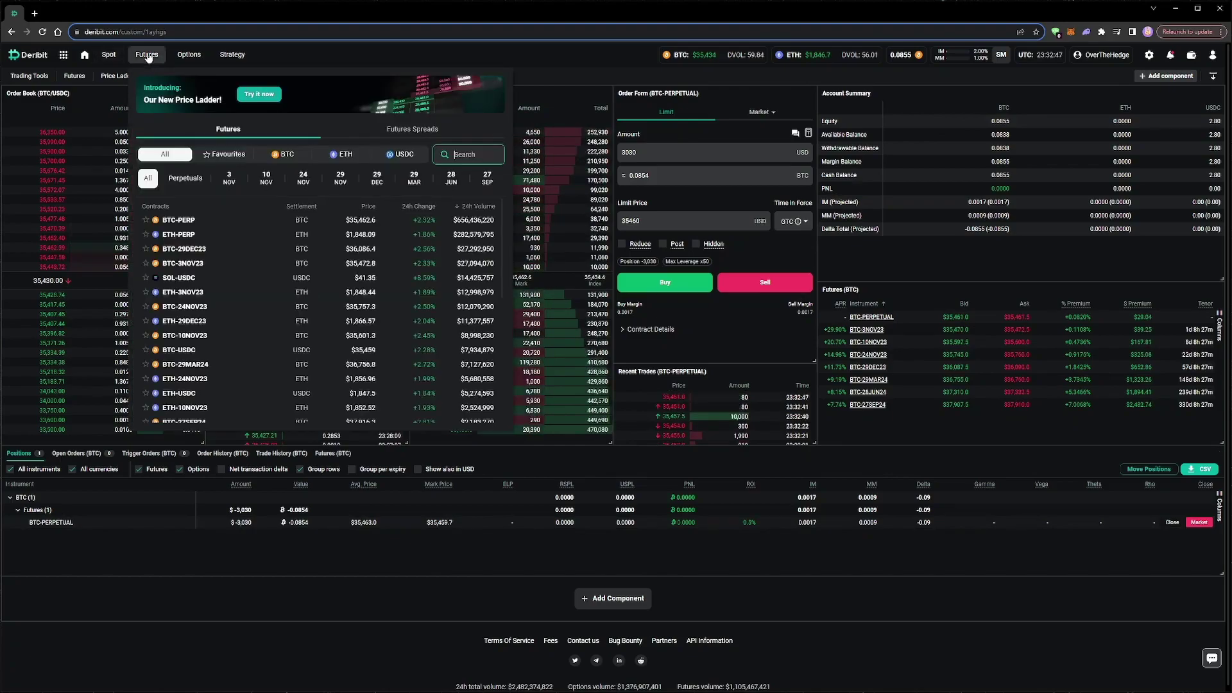
Step: Go to the BTC-PERPETUAL trading page and read its current Funding/8h rate
left_click(186, 220)
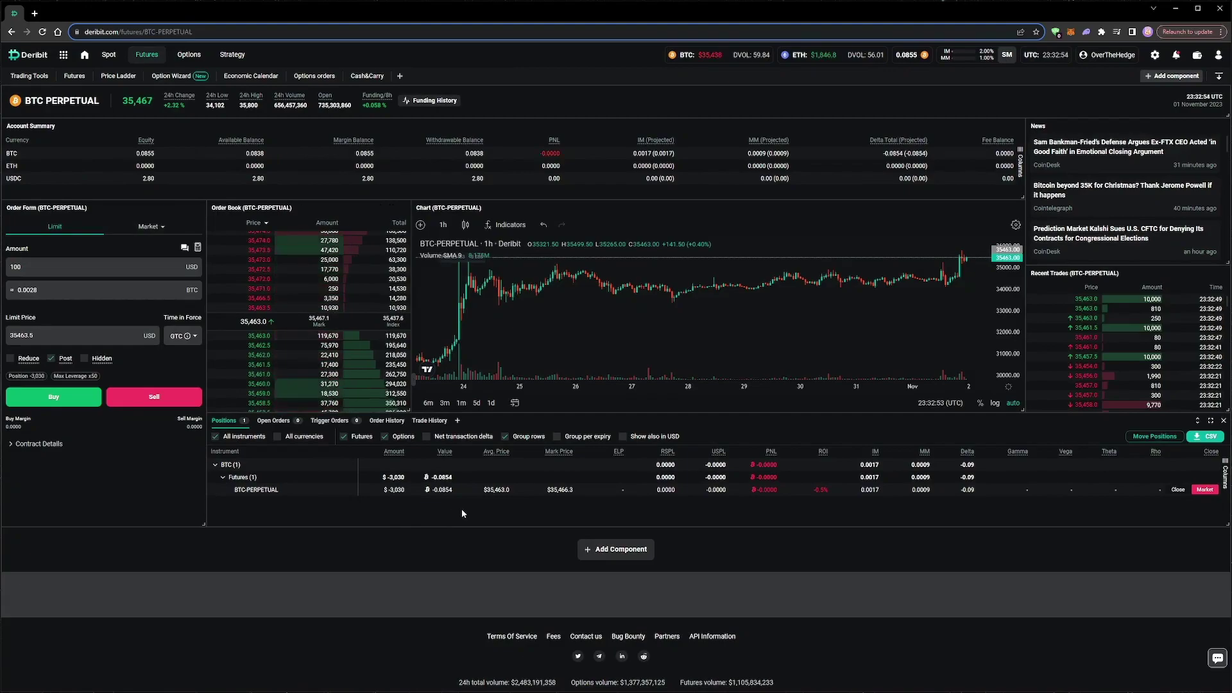
mouse_move(377, 101)
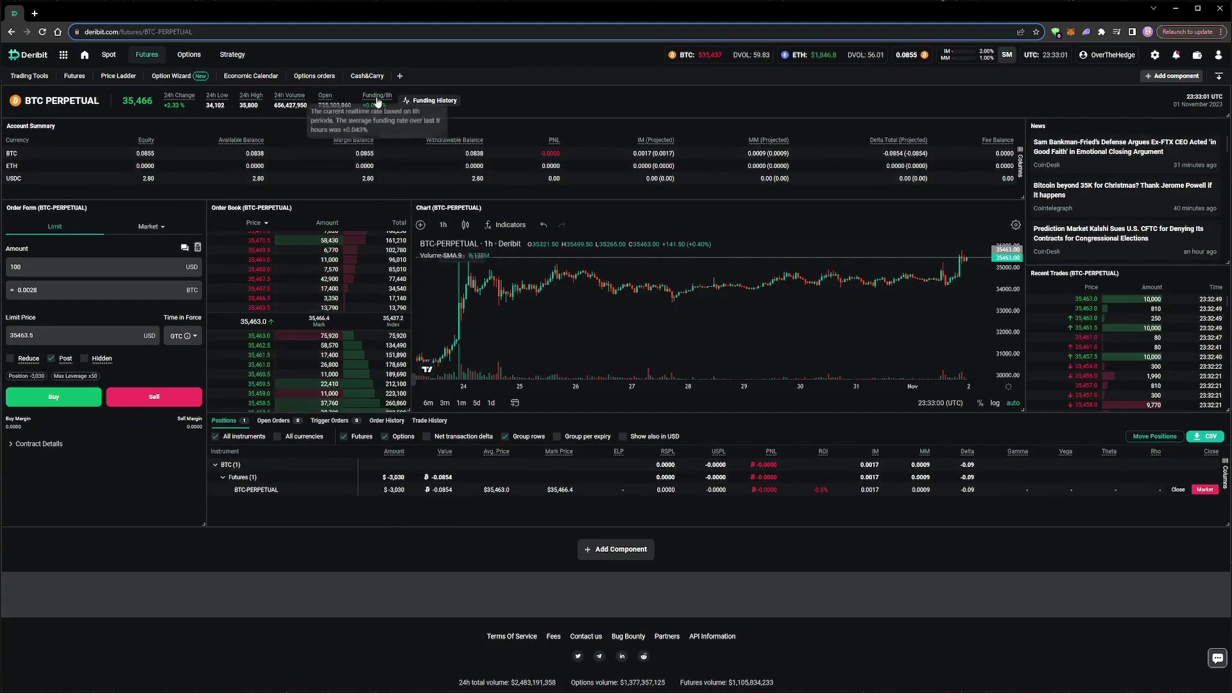
left_click(427, 101)
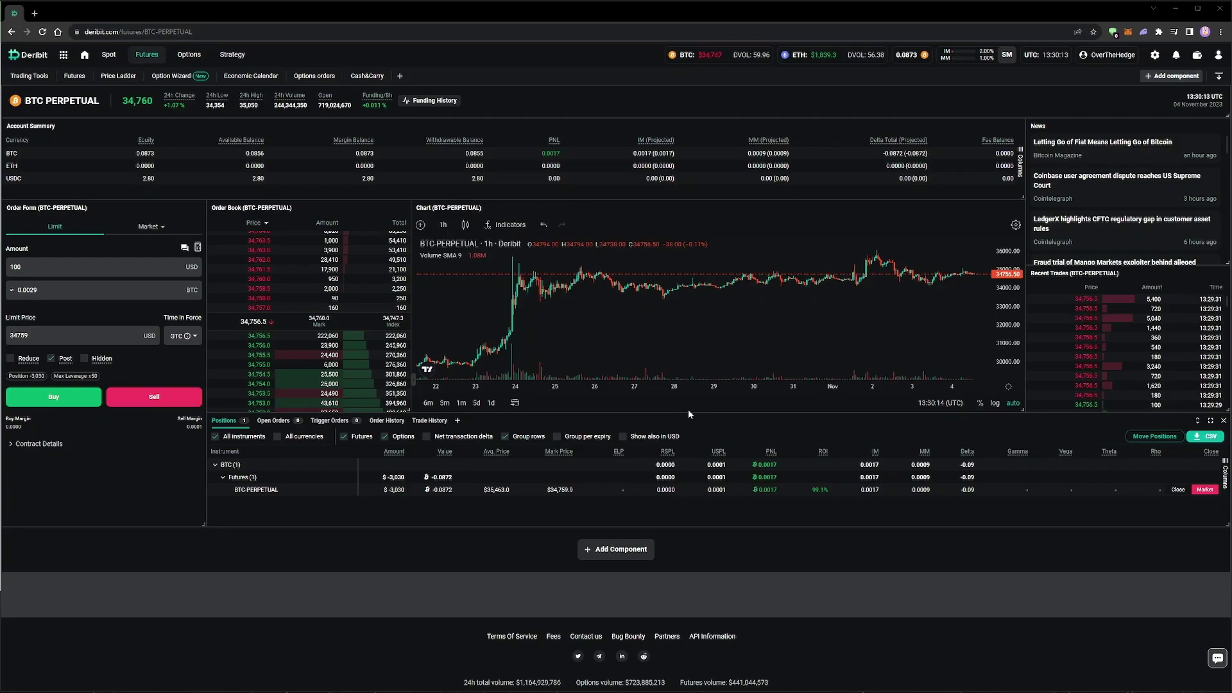
Step: Display one month of BTC-PERPETUAL funding history (0.011% current, 0.017% average per 8h)
left_click(430, 101)
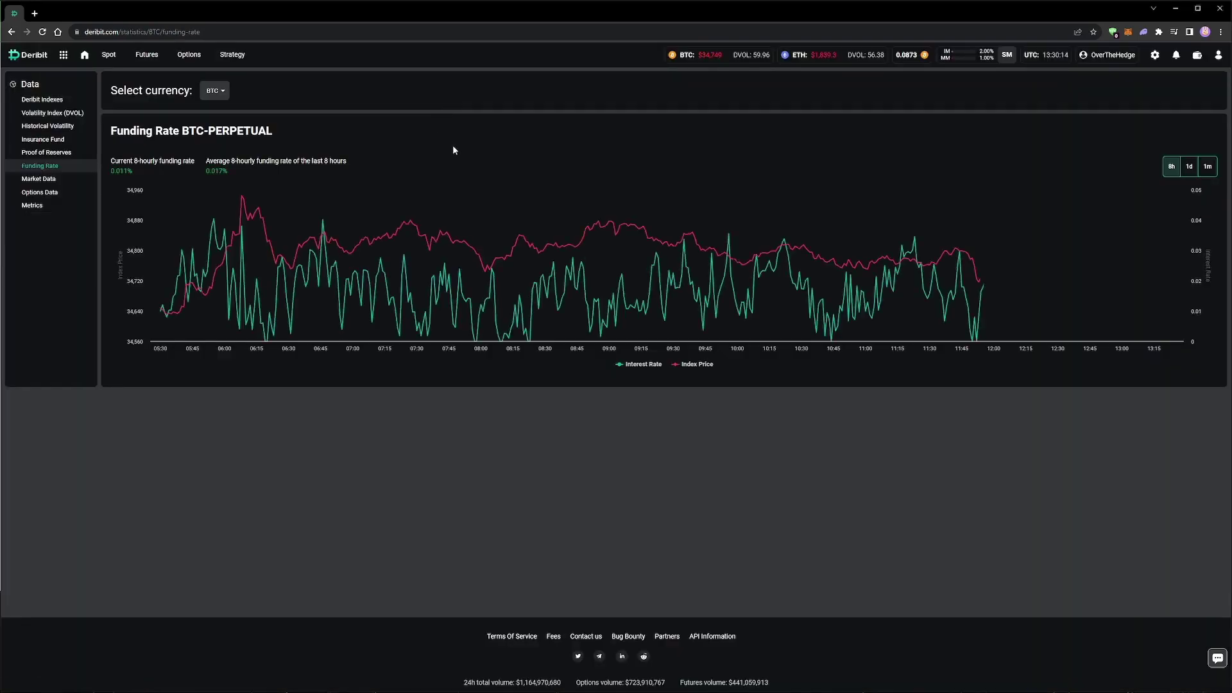
left_click(1208, 168)
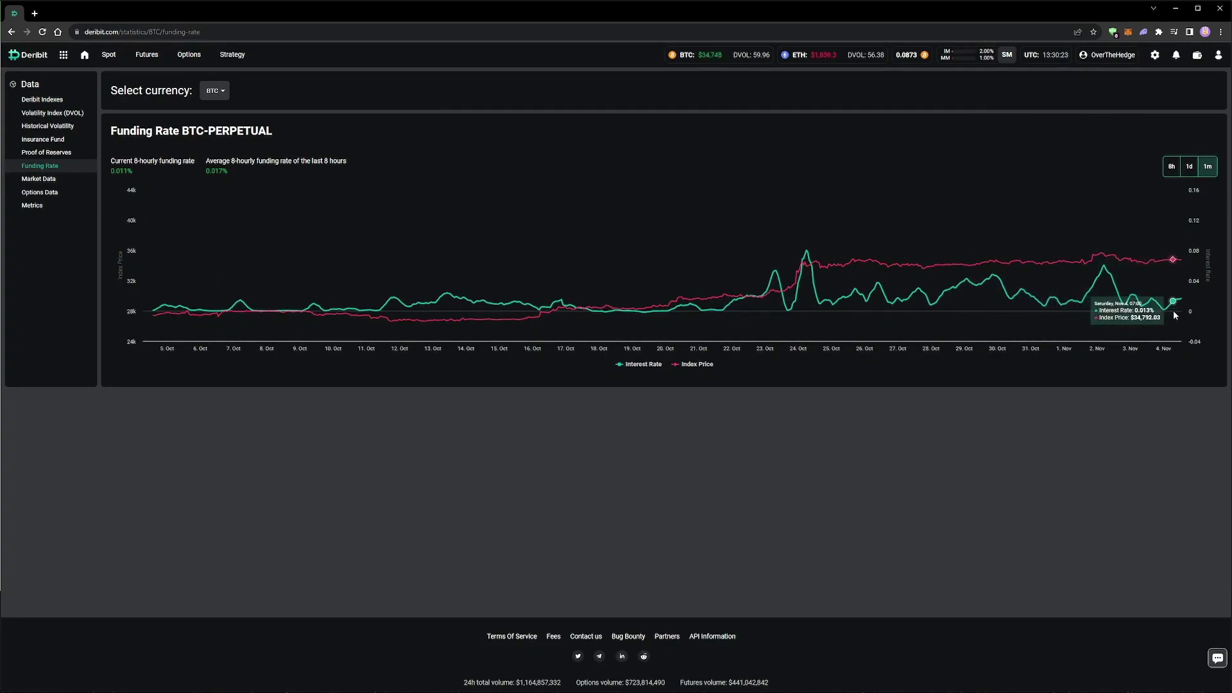
left_click(145, 55)
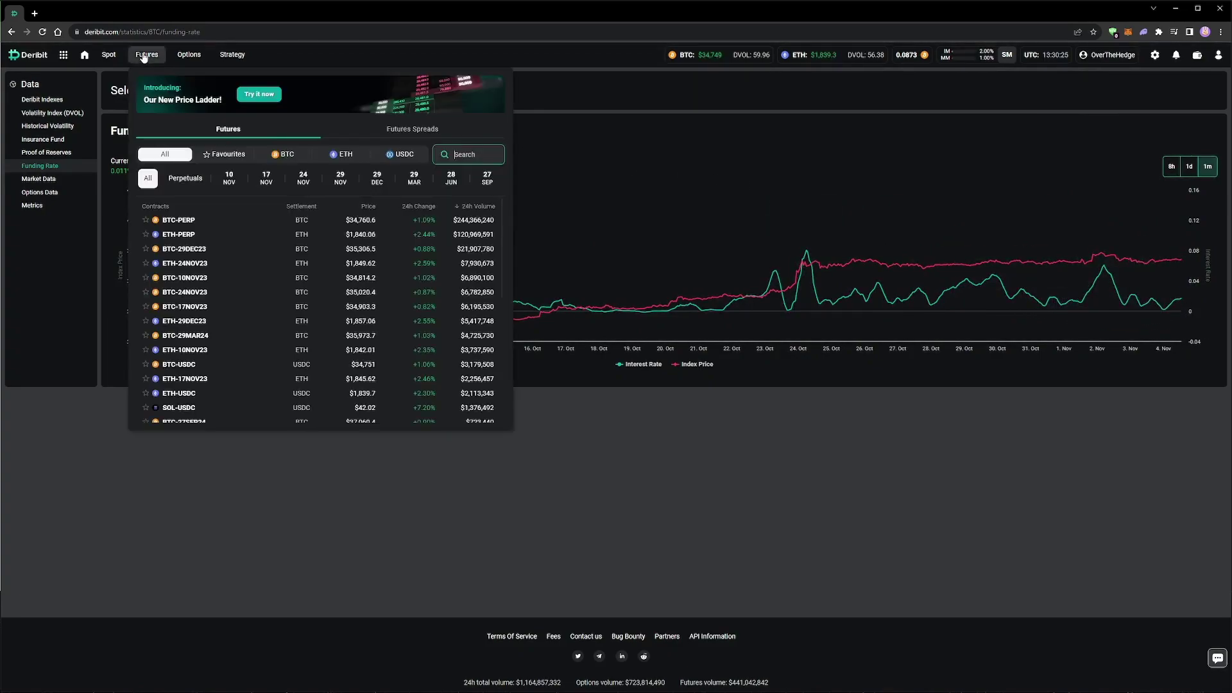
Step: Return to the BTC-PERPETUAL page and check the short's realized funding (RSPL)
left_click(190, 220)
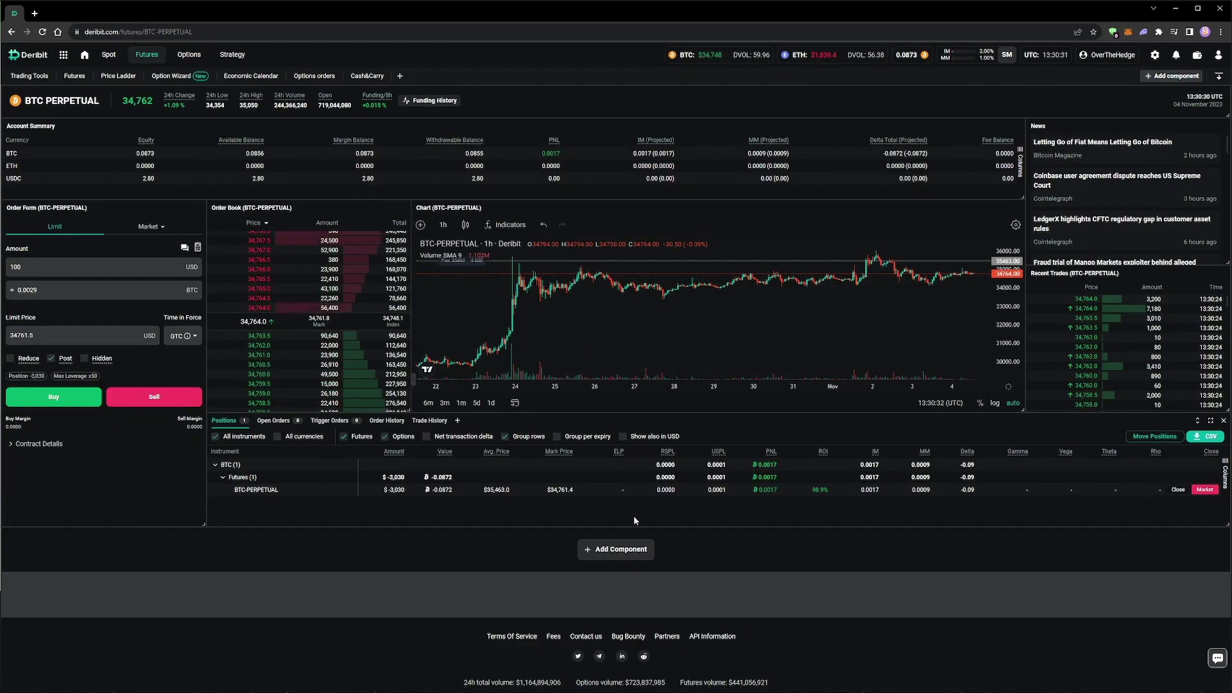
mouse_move(667, 490)
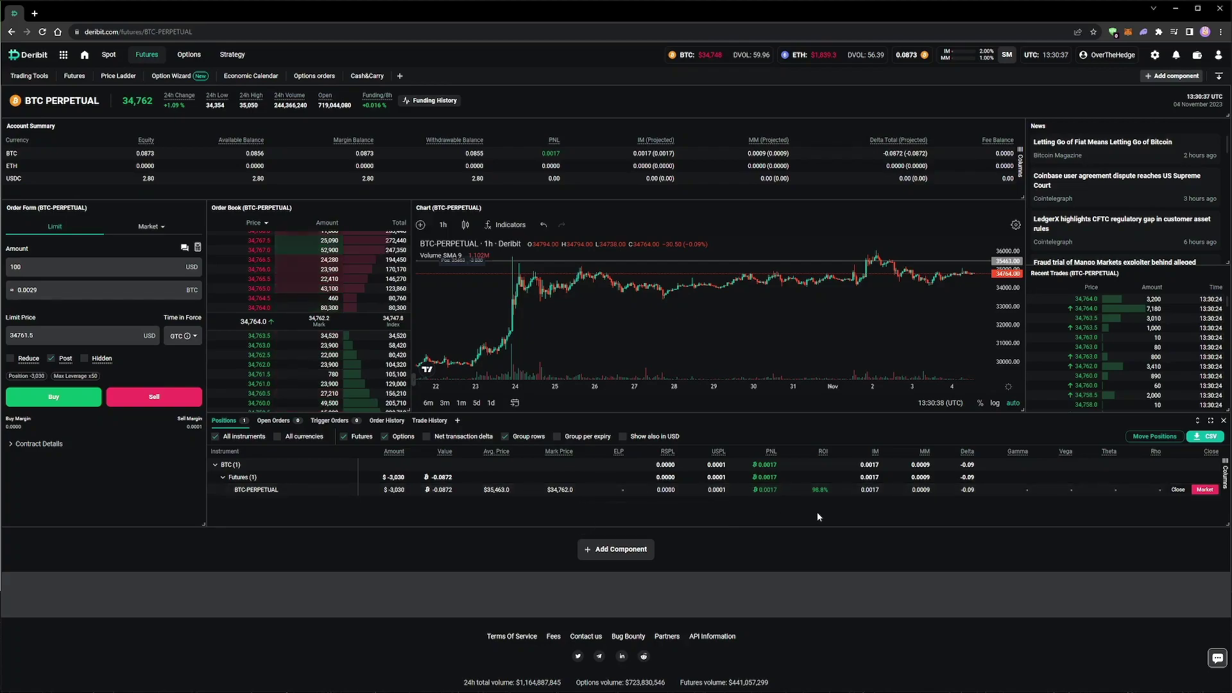
Step: Review daily BTC-PERPETUAL settlements (02–07 Nov 2023) in the BTC Transaction Log, then return to BTC-PERPETUAL
left_click(1218, 54)
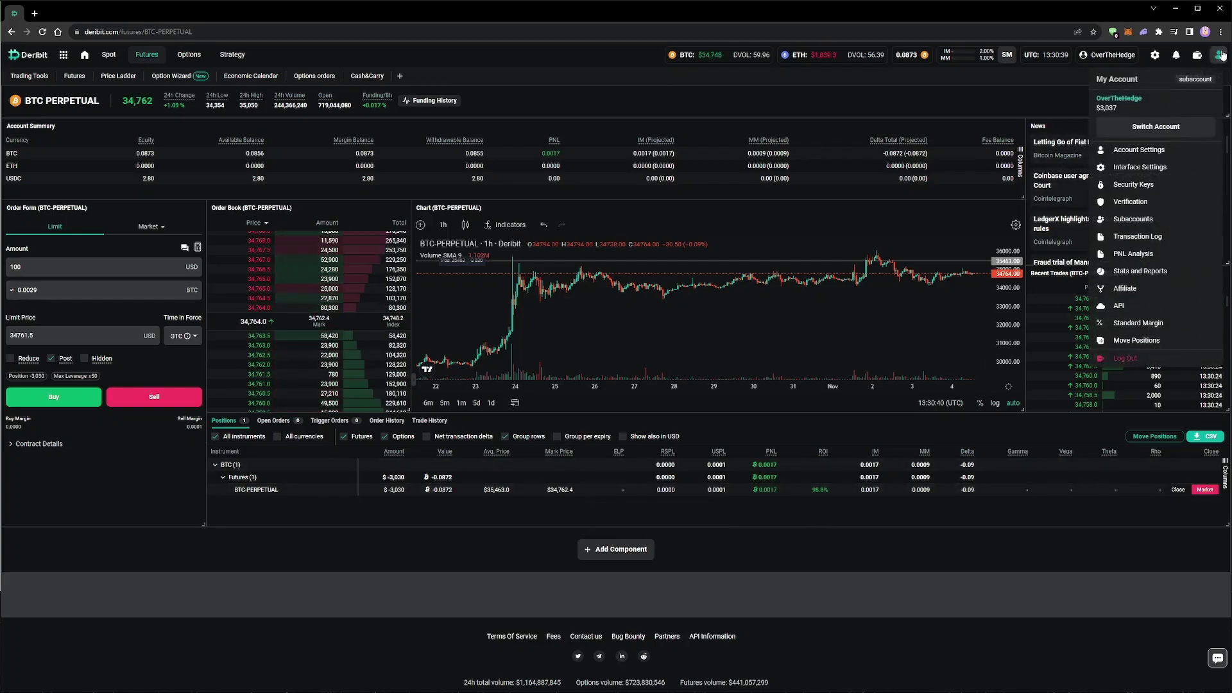
left_click(1157, 237)
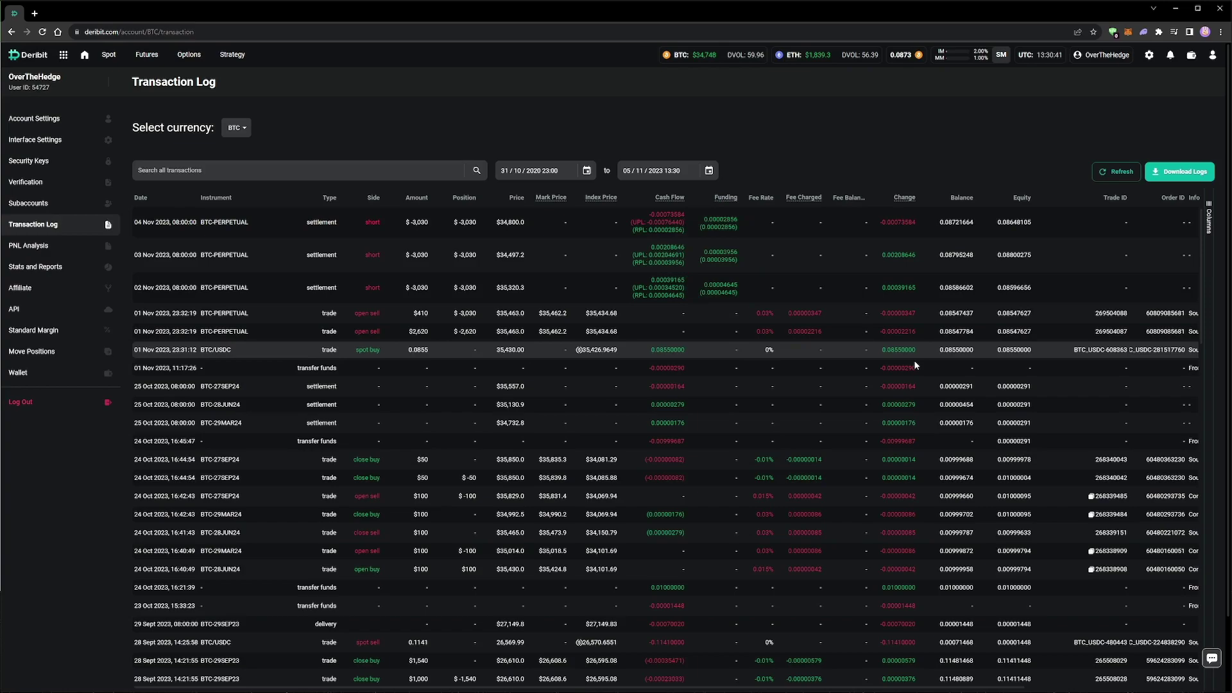
mouse_move(146, 54)
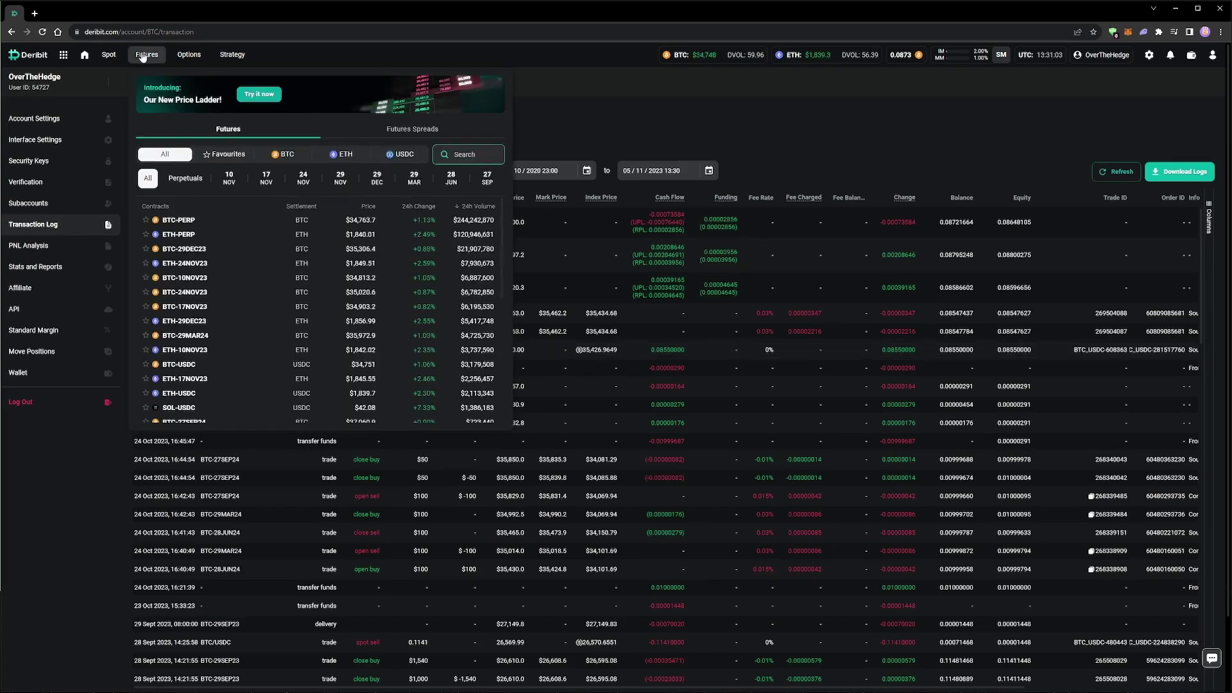
left_click(189, 220)
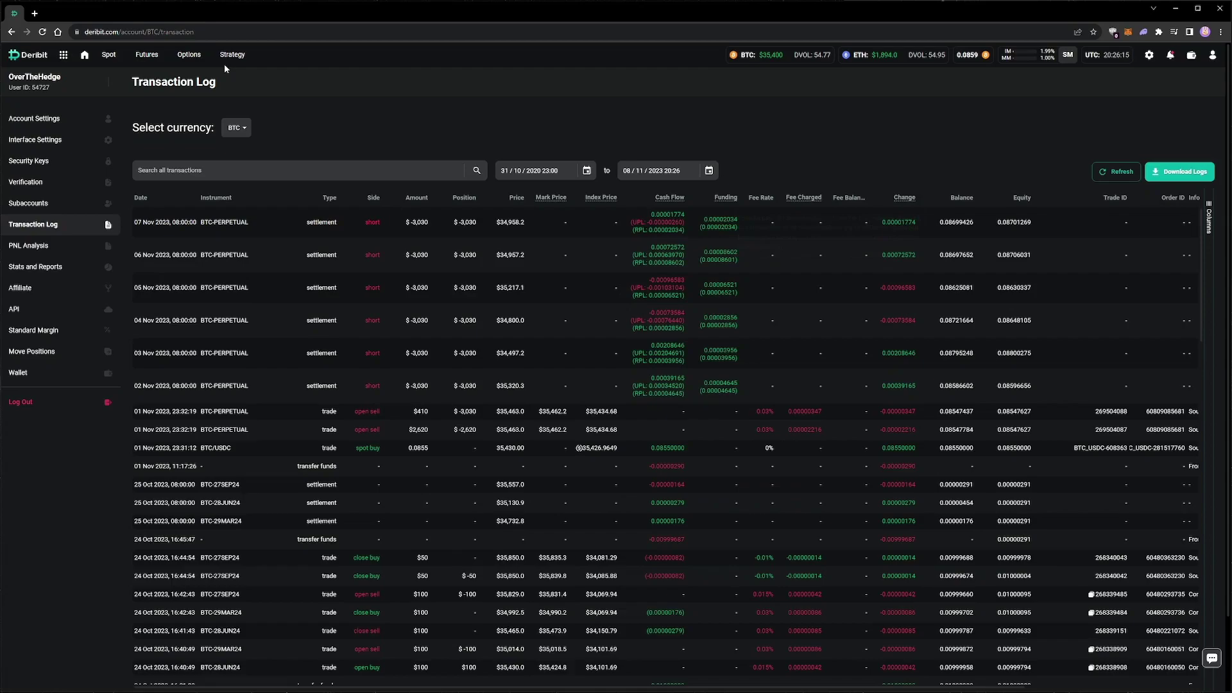
Step: Enter a 10 USD BTC-PERPETUAL limit sell at 35405.5 and submit it for confirmation
mouse_move(146, 54)
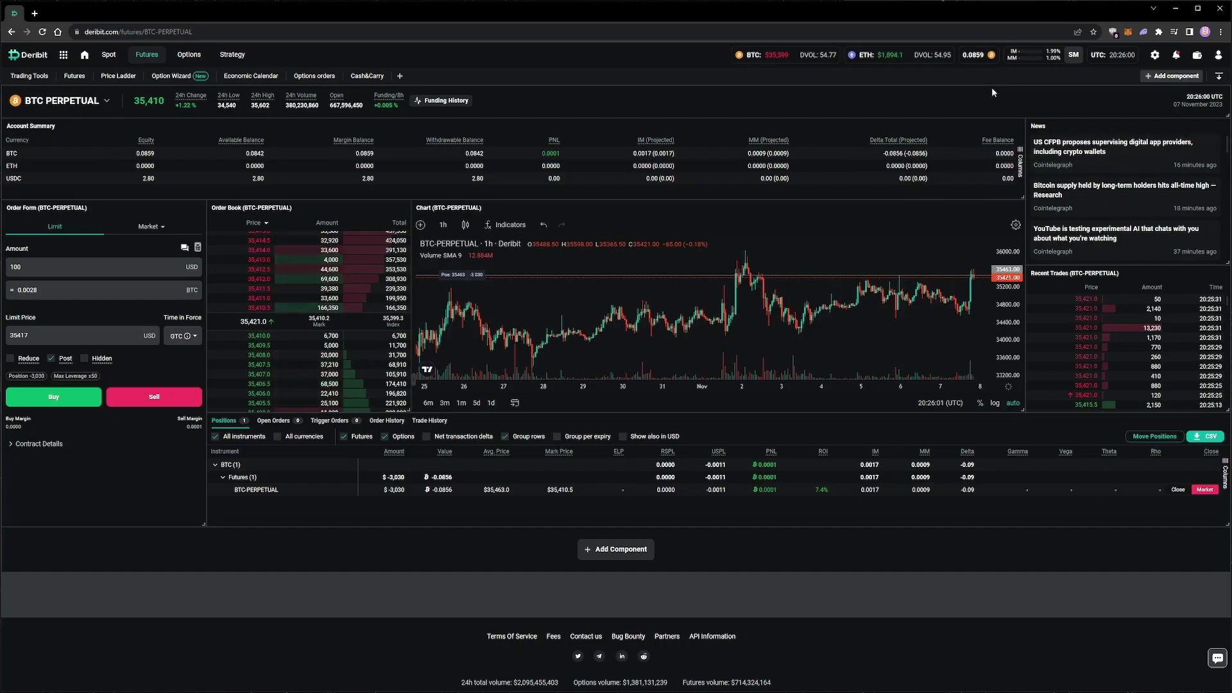
mouse_move(983, 59)
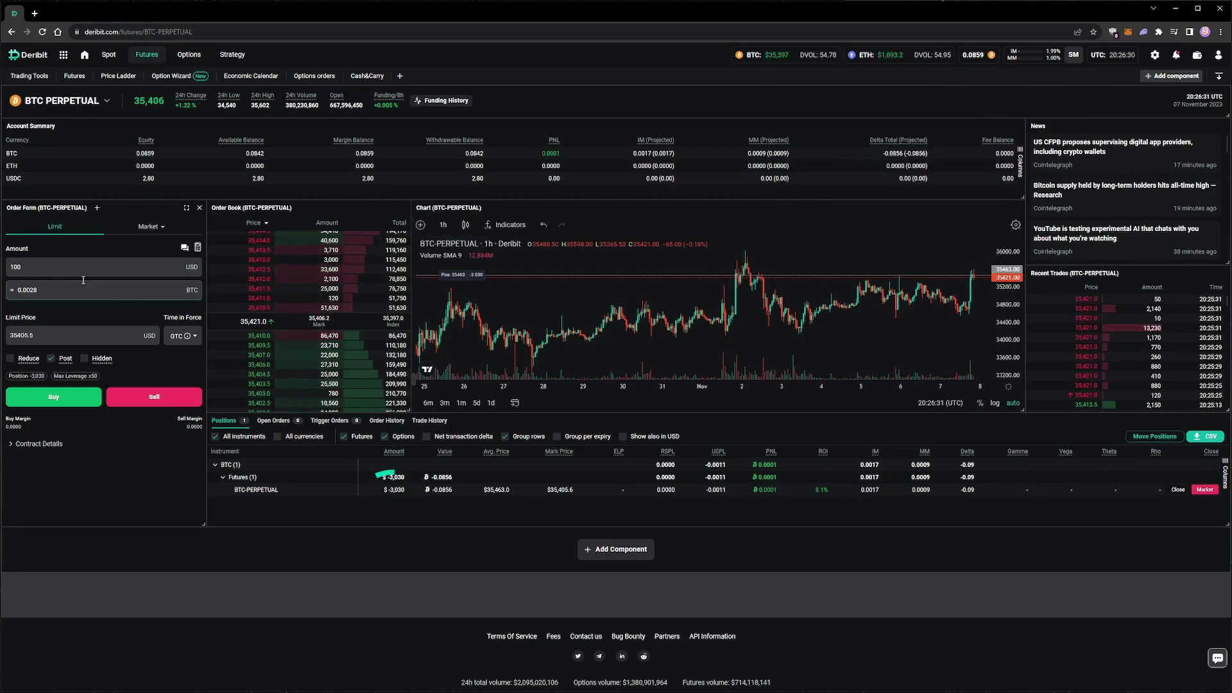
left_click(176, 259)
type("10")
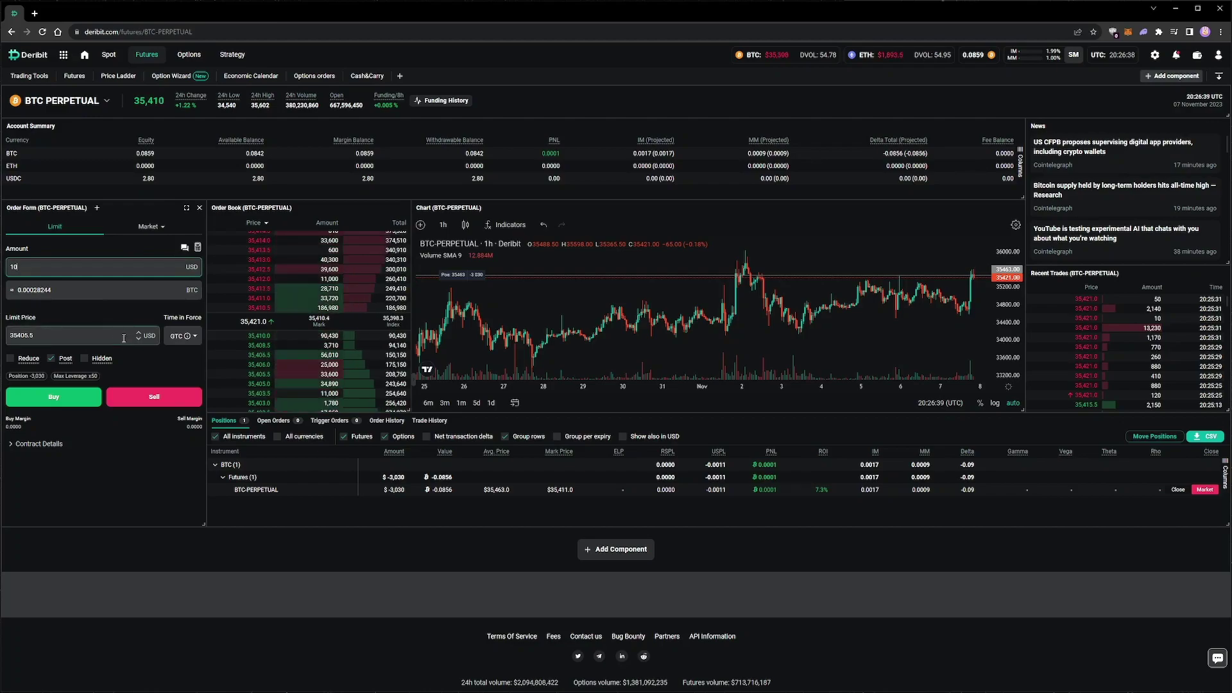
left_click(151, 397)
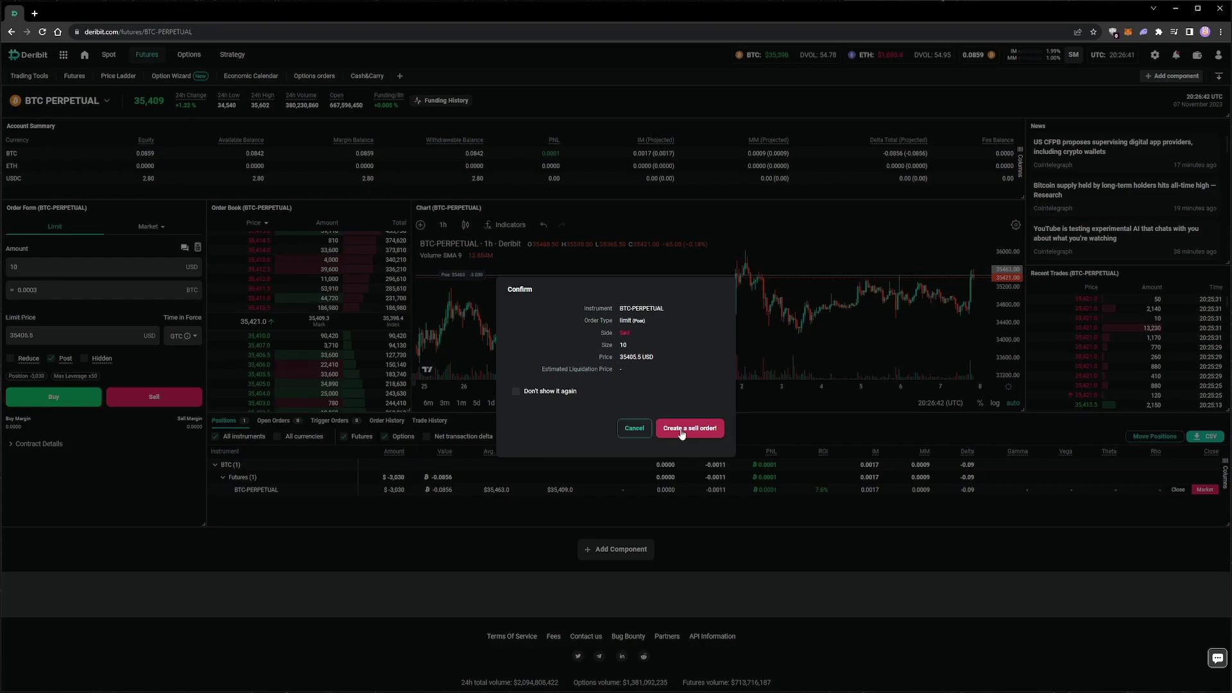
Step: Confirm the 10 USD BTC-PERPETUAL limit sell, growing the short to -3,040
left_click(682, 430)
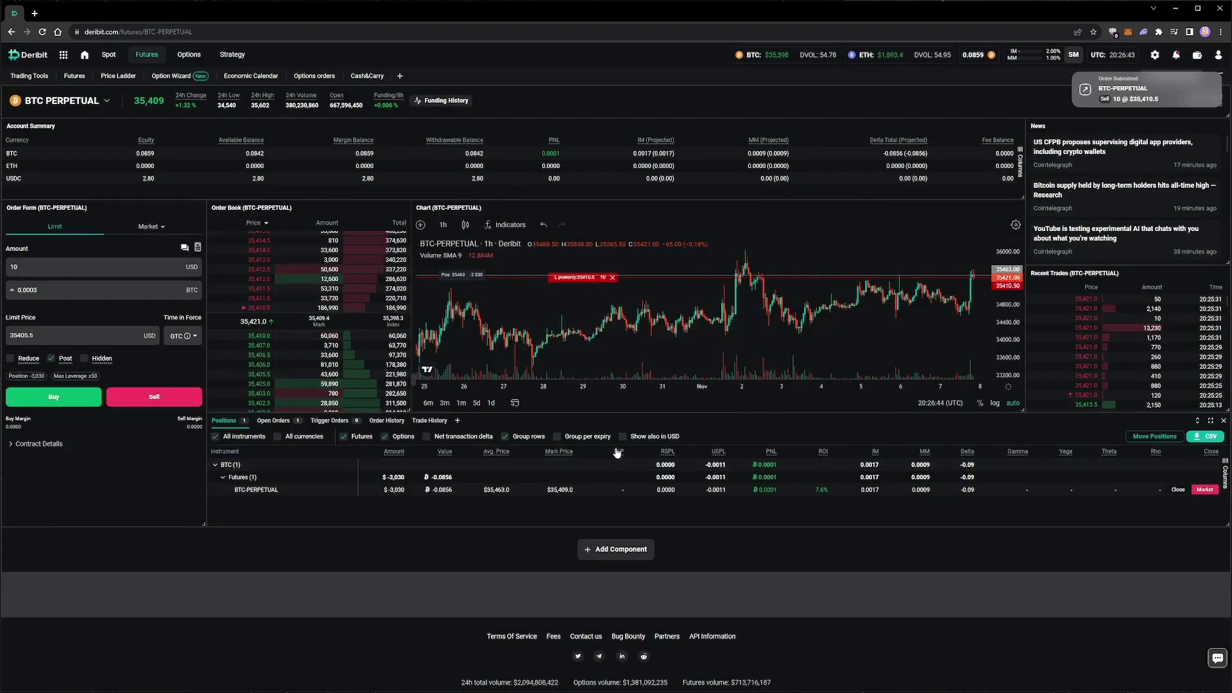